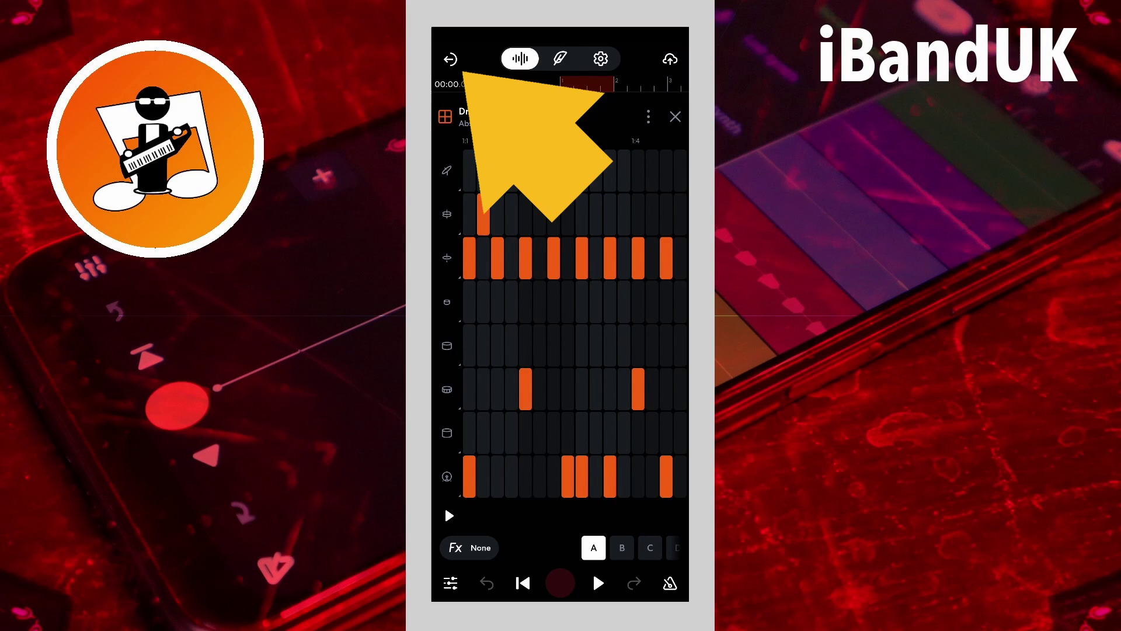
Exit the drum machine project in BandLab Studio and discard its unsaved changes
left_click(450, 59)
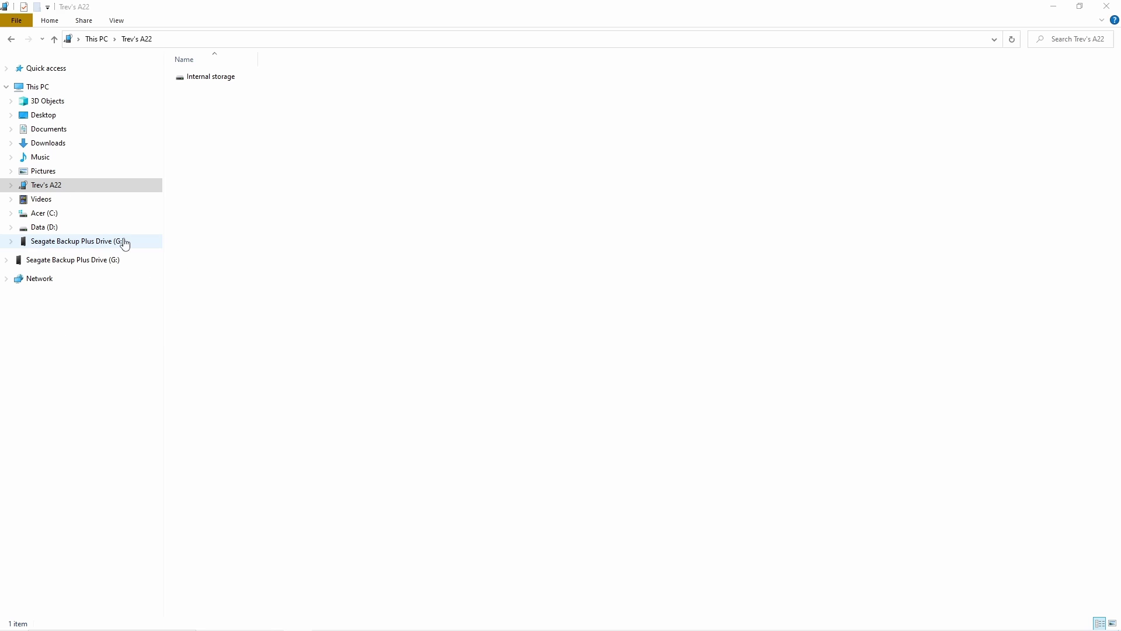
Browse the phone's Internal storage through Android > data into com.bandlab.bandlab
left_click(58, 187)
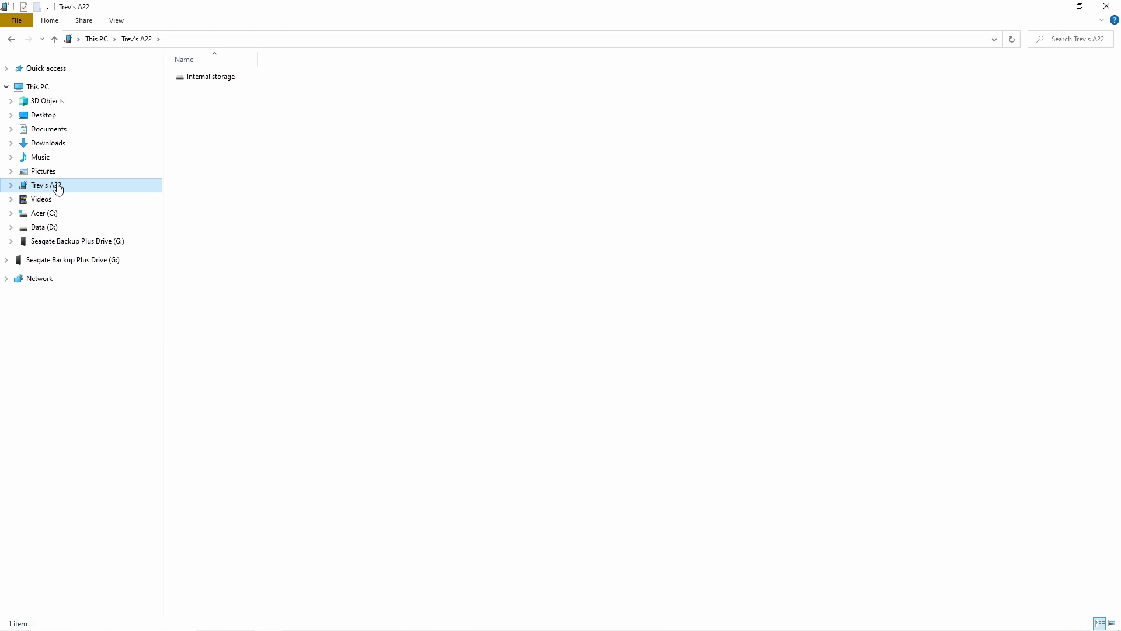
left_click(208, 77)
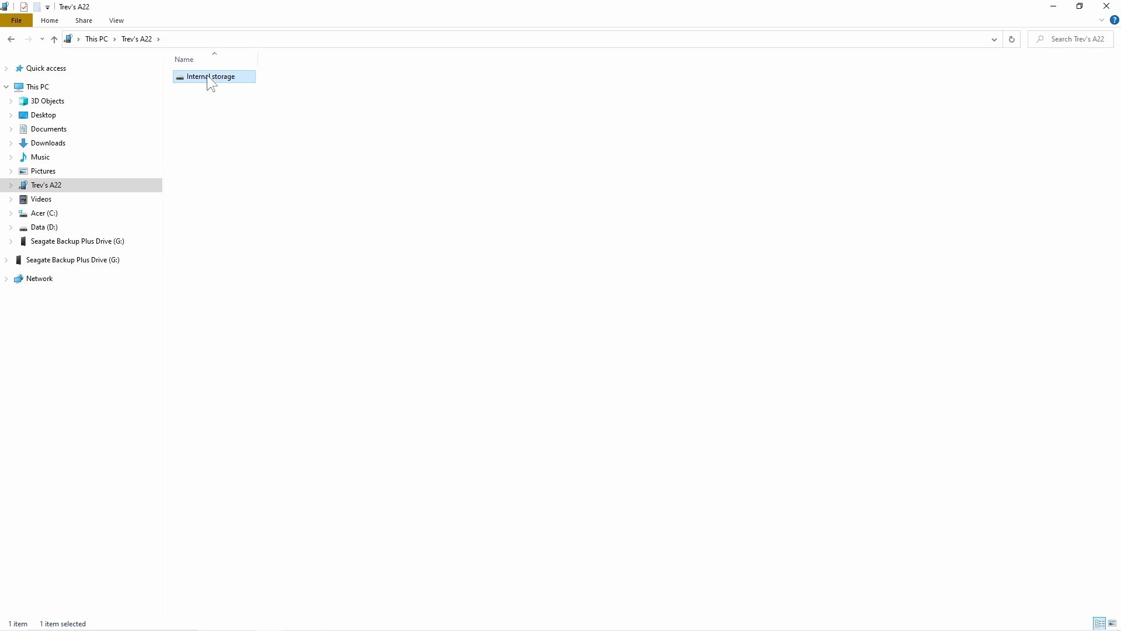
double_click(208, 77)
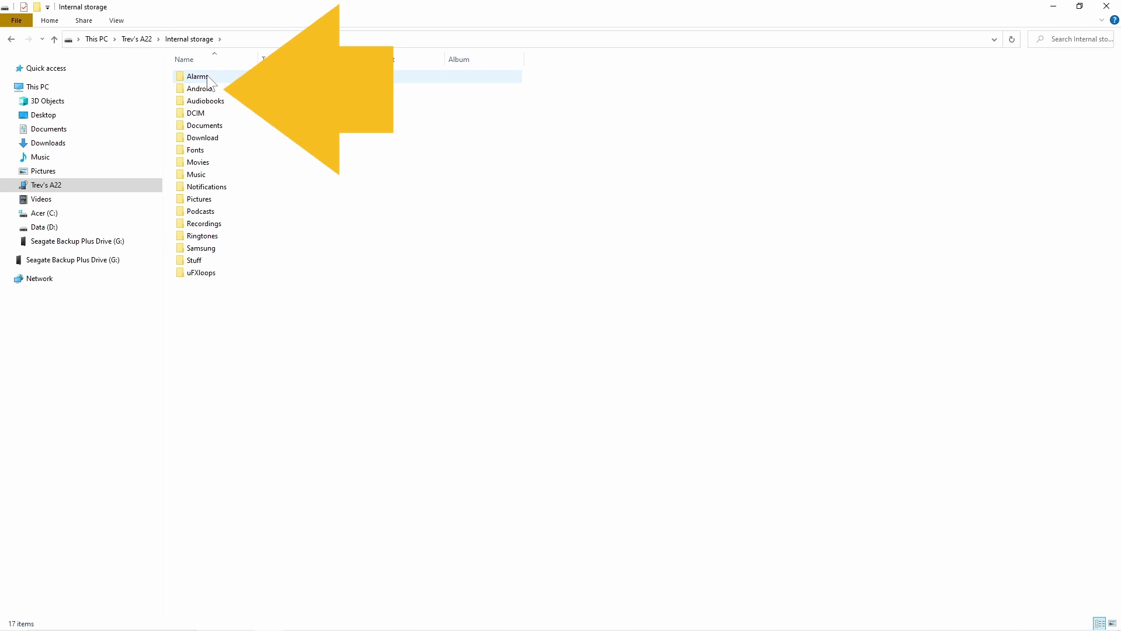
double_click(214, 88)
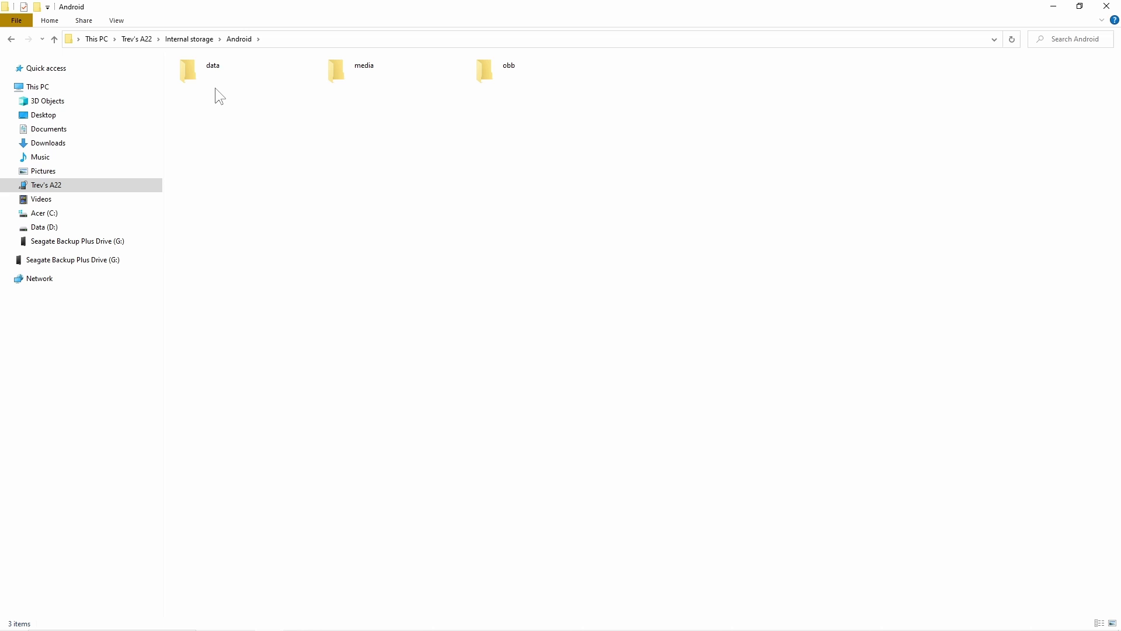
double_click(193, 74)
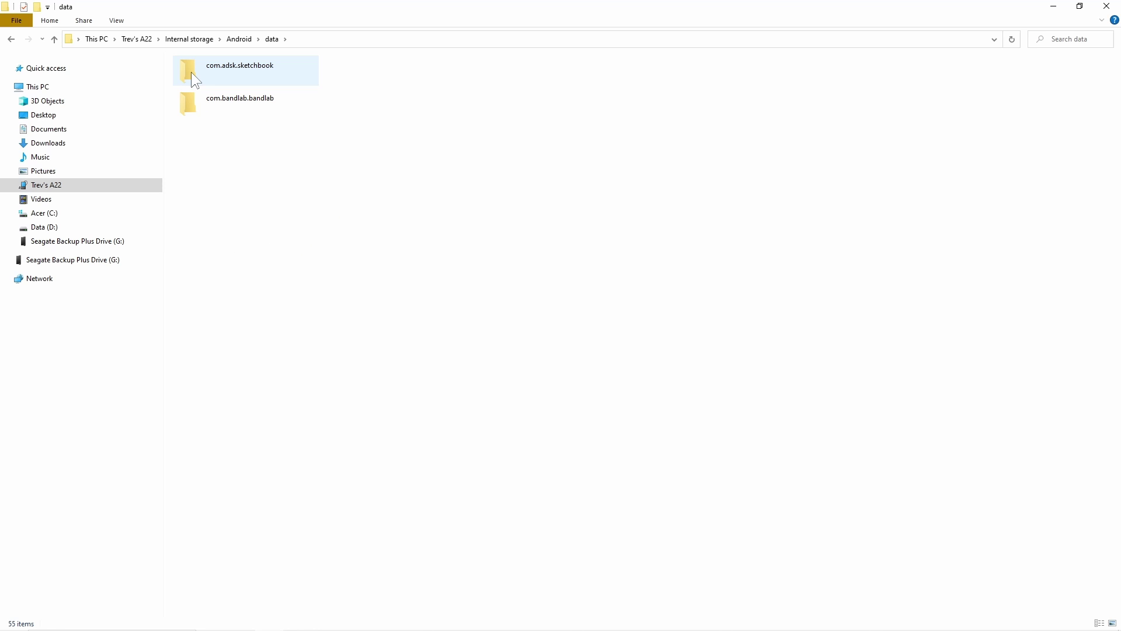
double_click(182, 103)
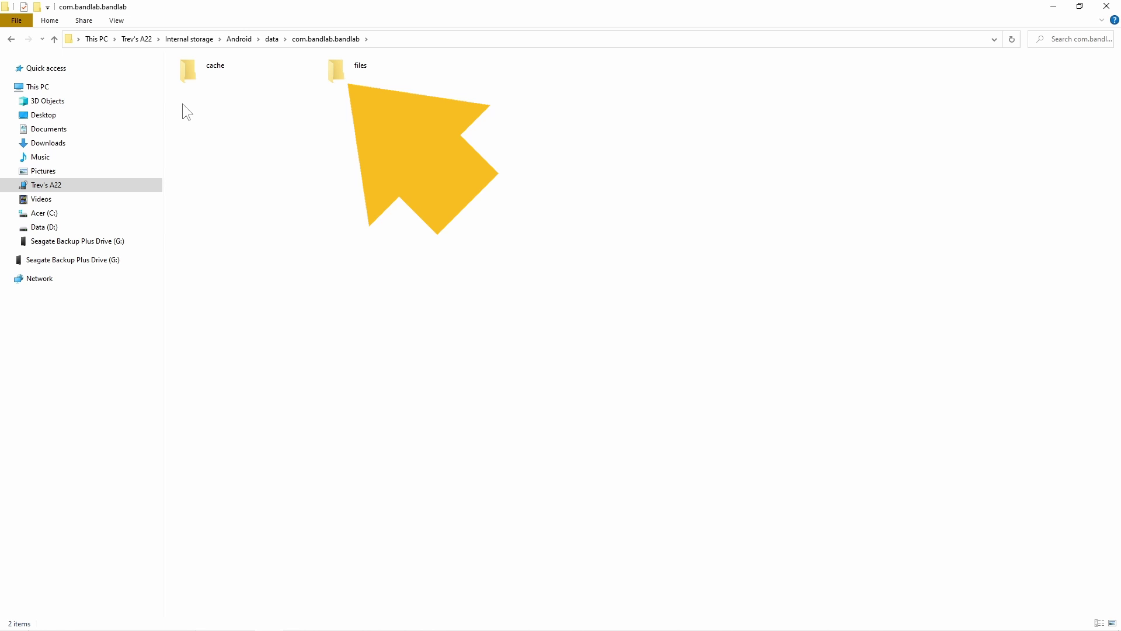
Go into files > MixEditorWav to list its 236 cached .wav.temp, WAV and MIDI items
double_click(336, 70)
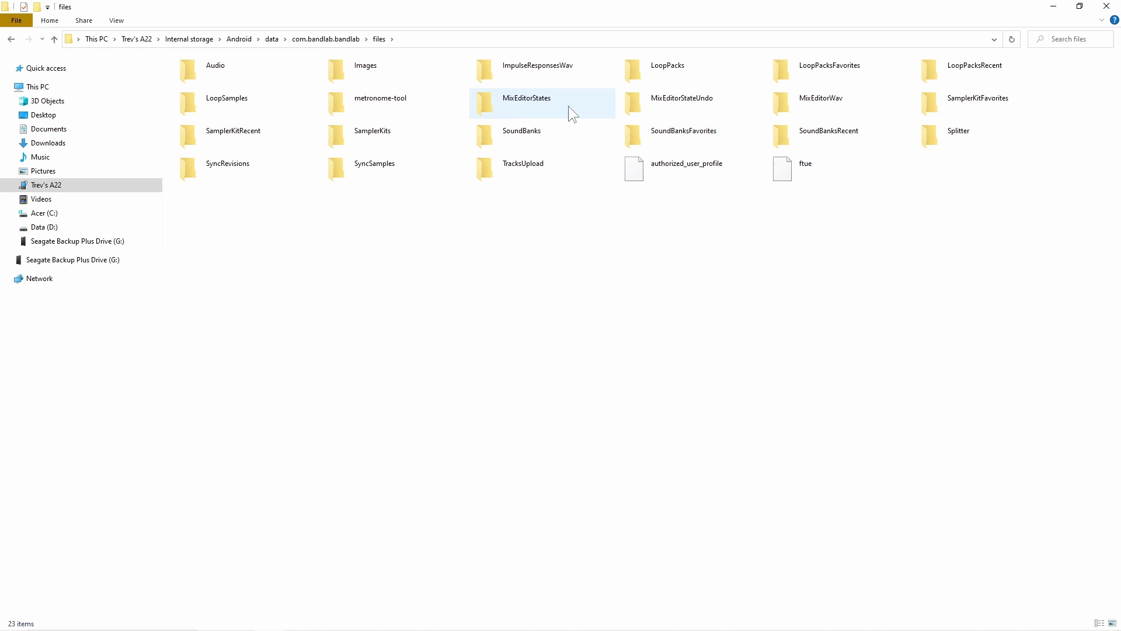
double_click(780, 100)
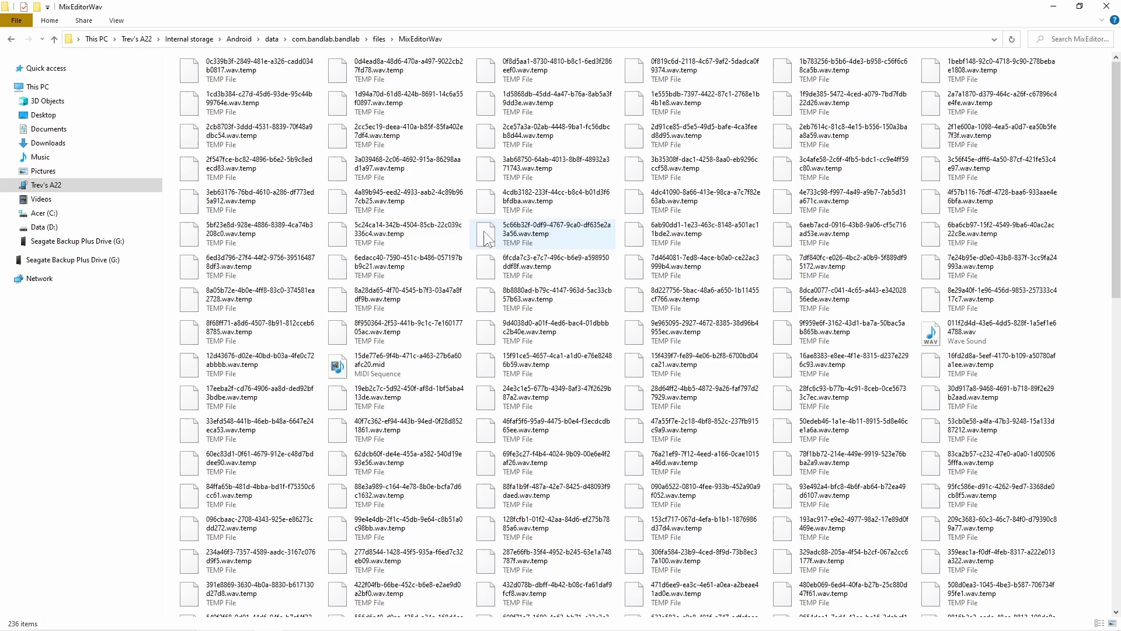
Play the .mid and .wav files in Media Player, then return to com.bandlab.bandlab
double_click(343, 363)
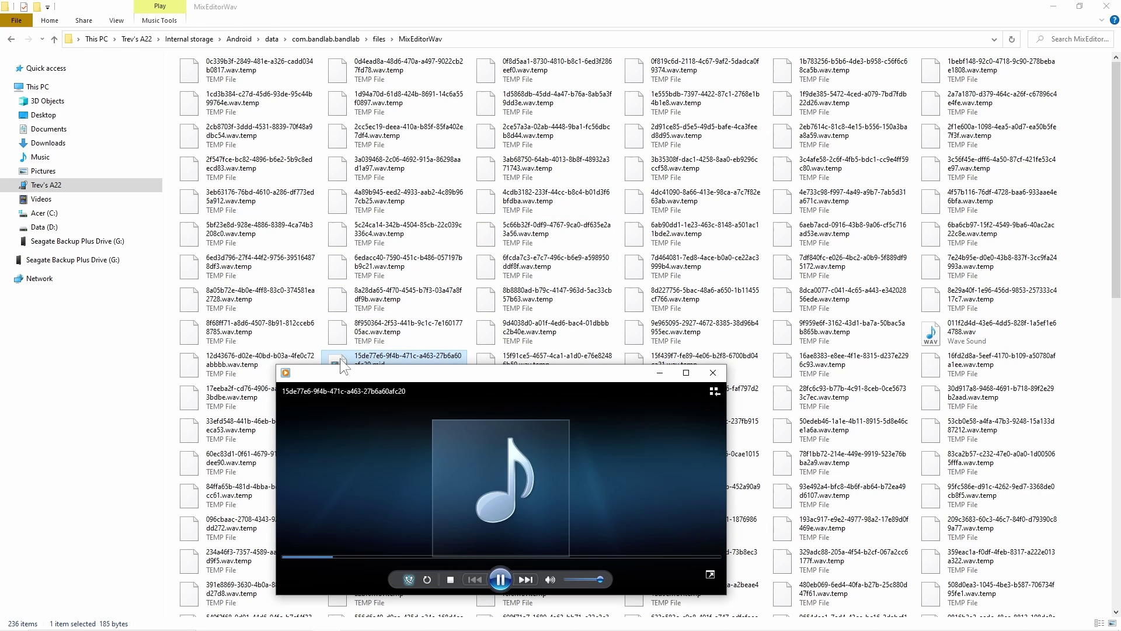
left_click(713, 373)
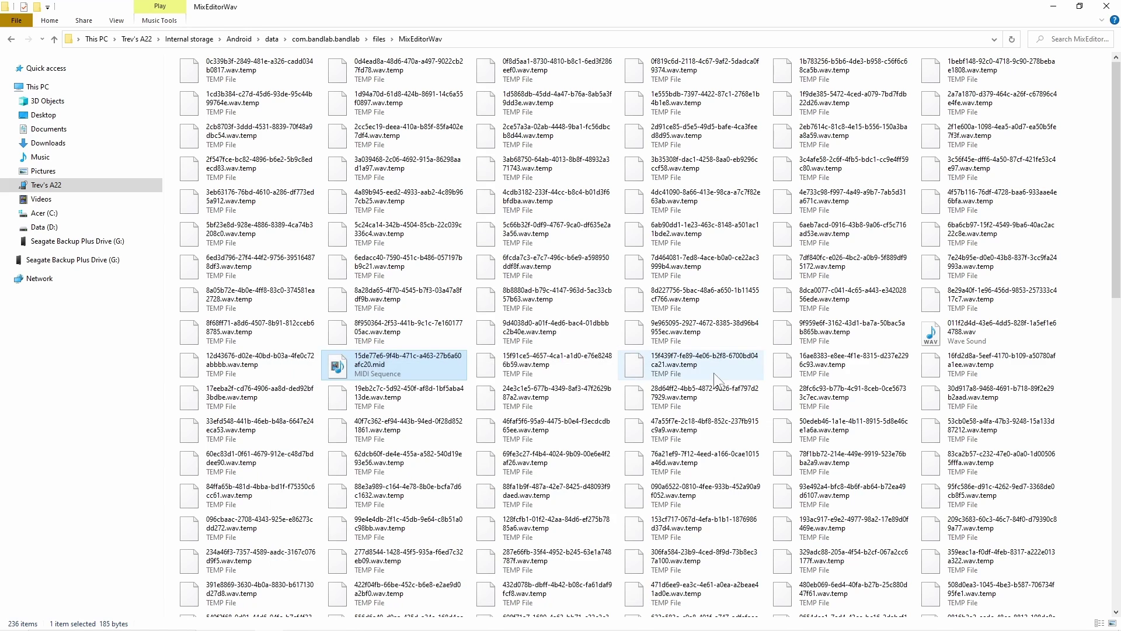
left_click(932, 338)
double_click(933, 337)
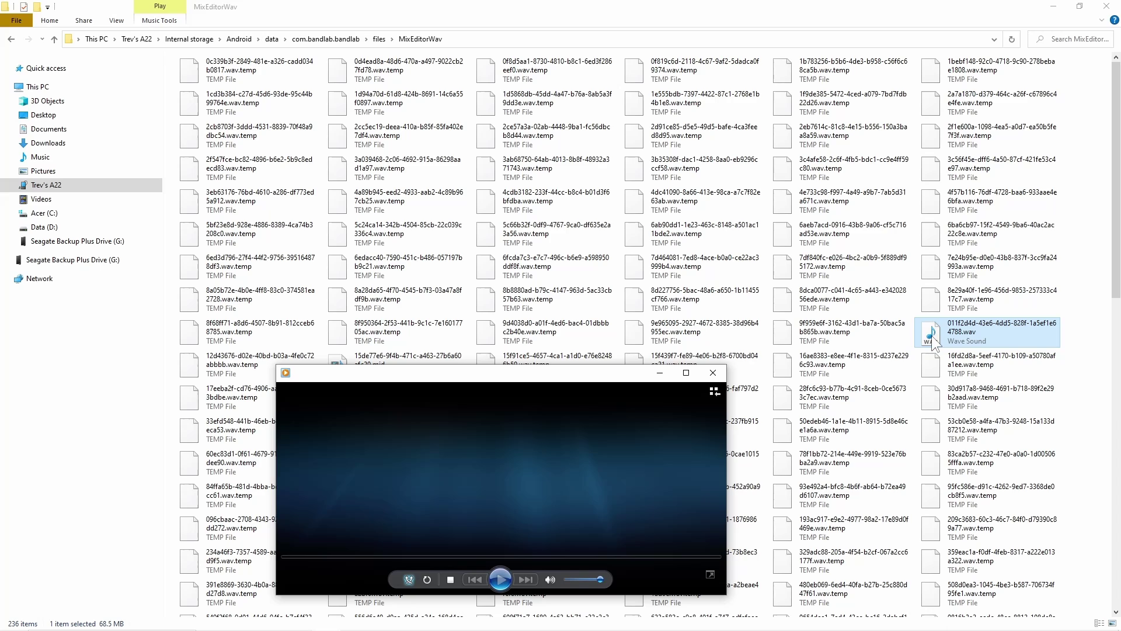
left_click(713, 373)
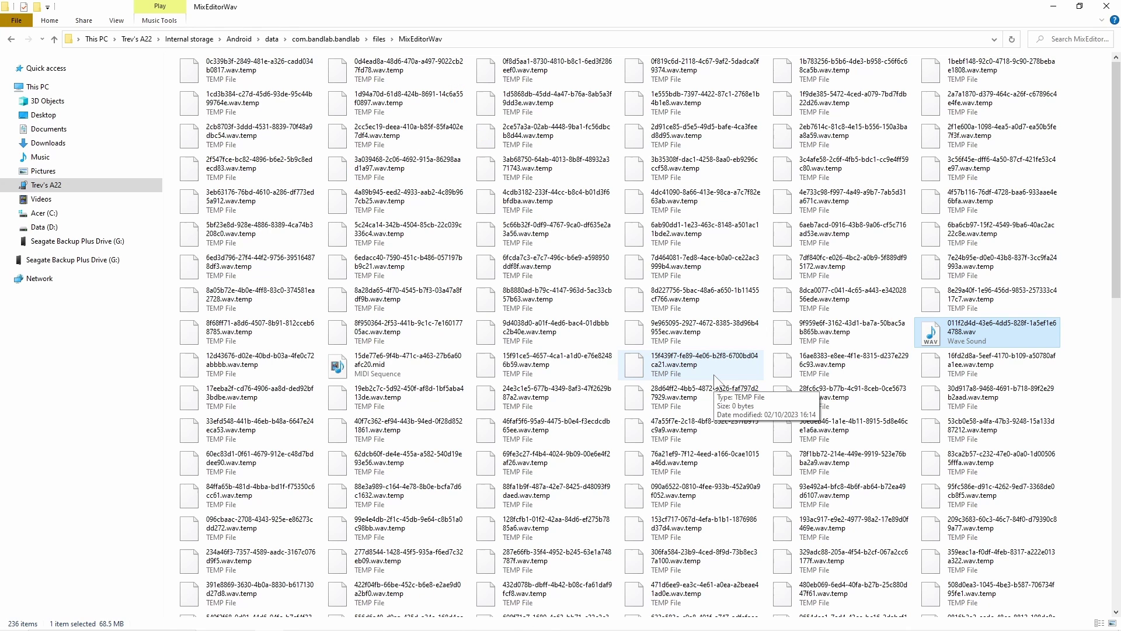
left_click(345, 40)
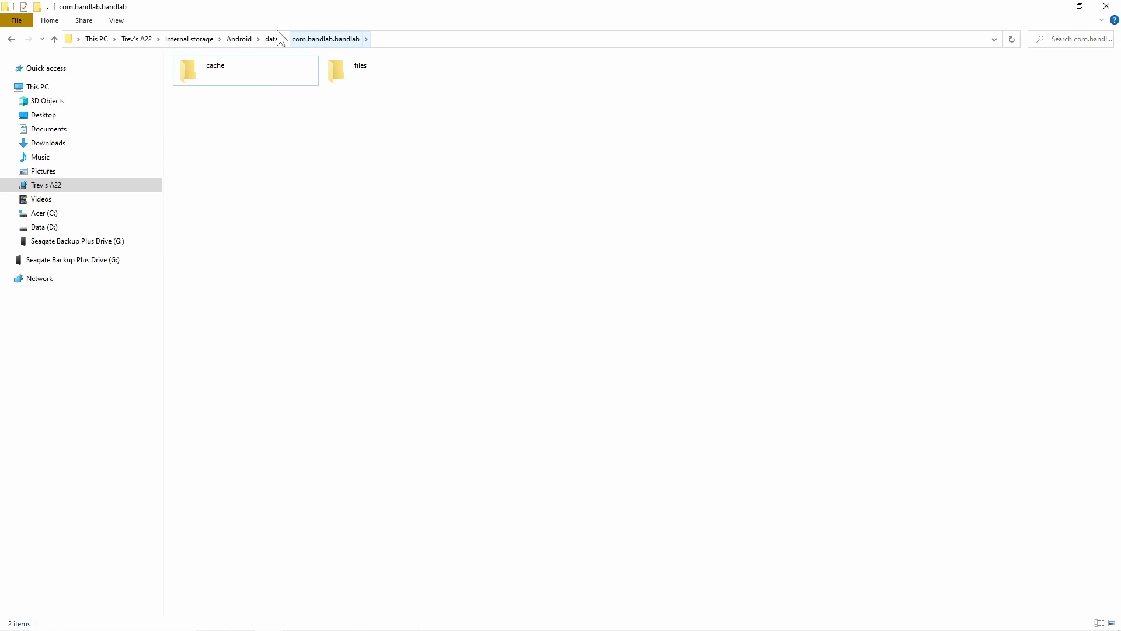
Open cache > AudioCache and select baa0154b-7f03-43a4-b57b-ed670400382f.mid
left_click(192, 72)
double_click(192, 72)
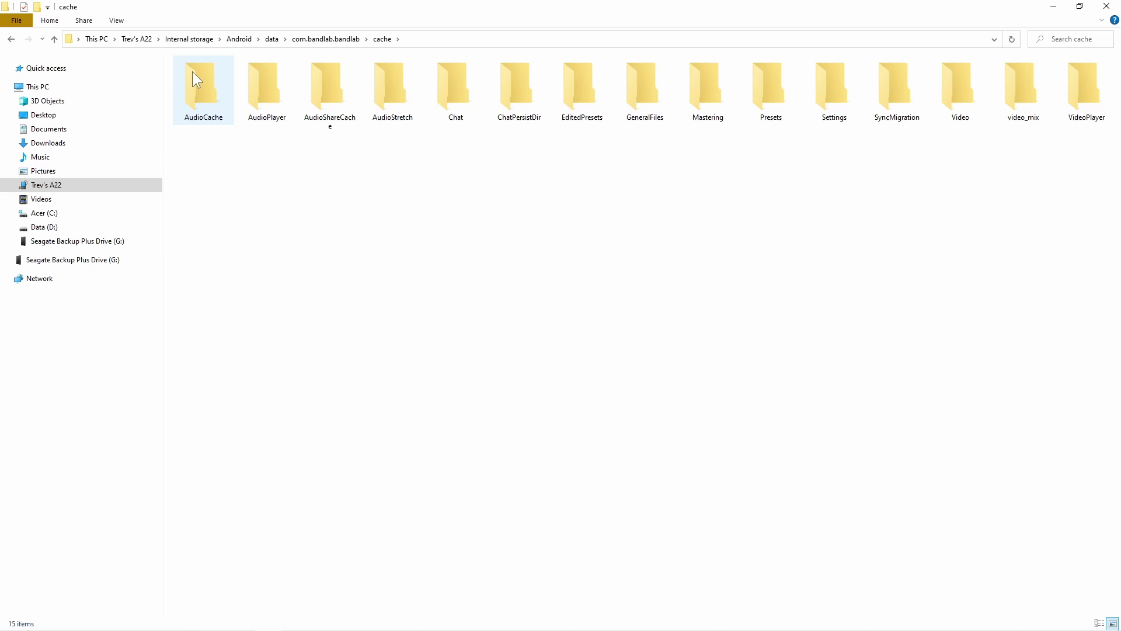
double_click(193, 72)
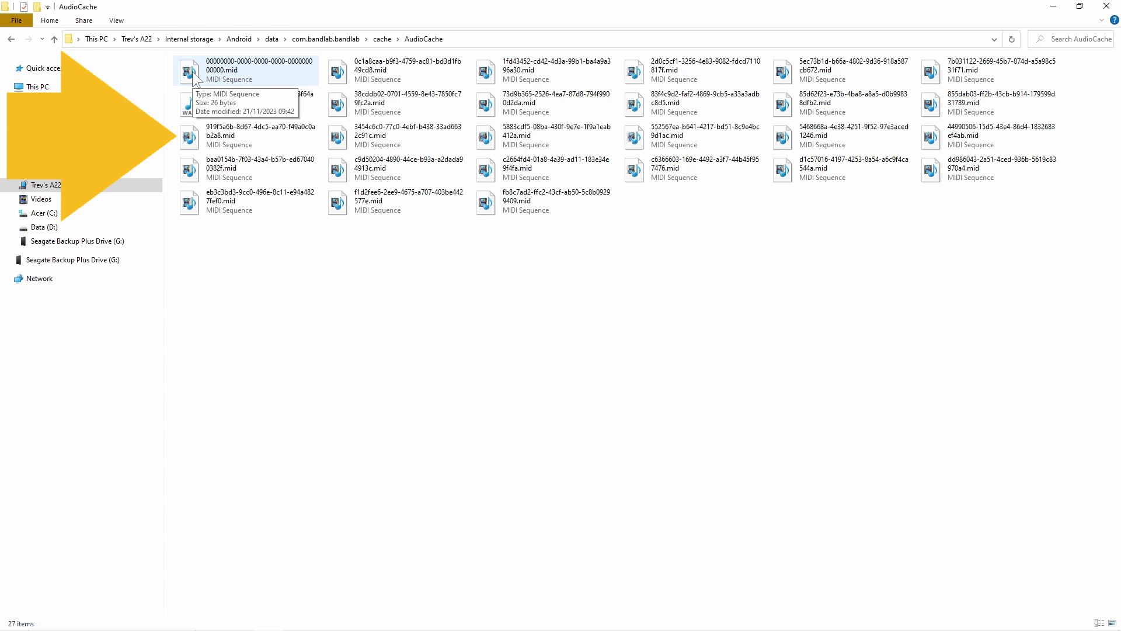
left_click(251, 168)
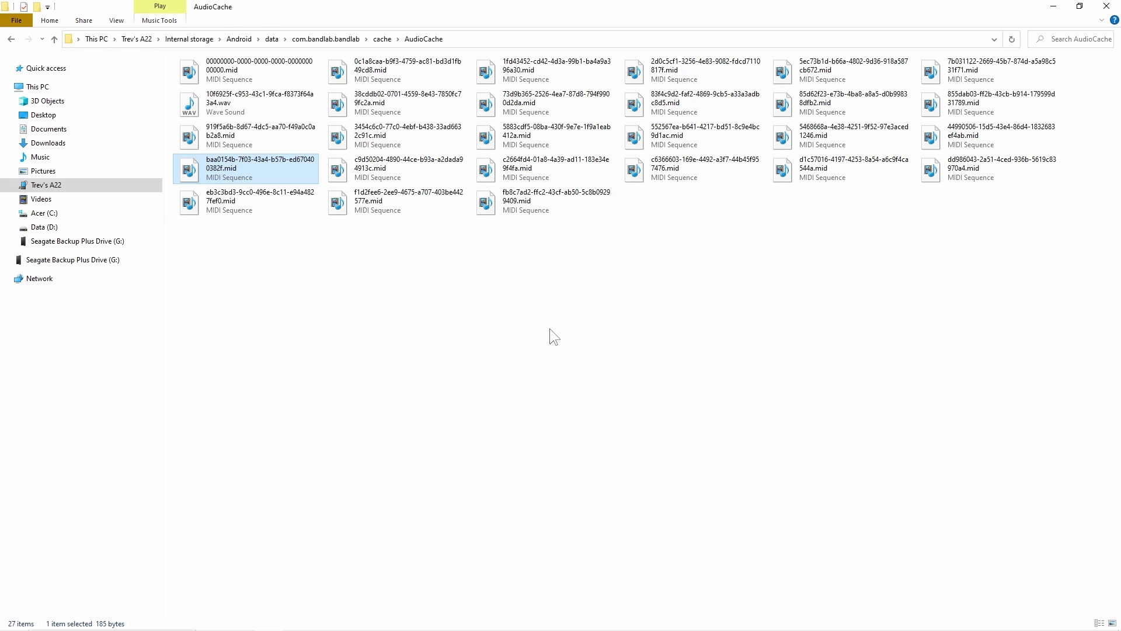
Copy the baa0154b .mid file and paste it into Internal storage > Download
right_click(201, 166)
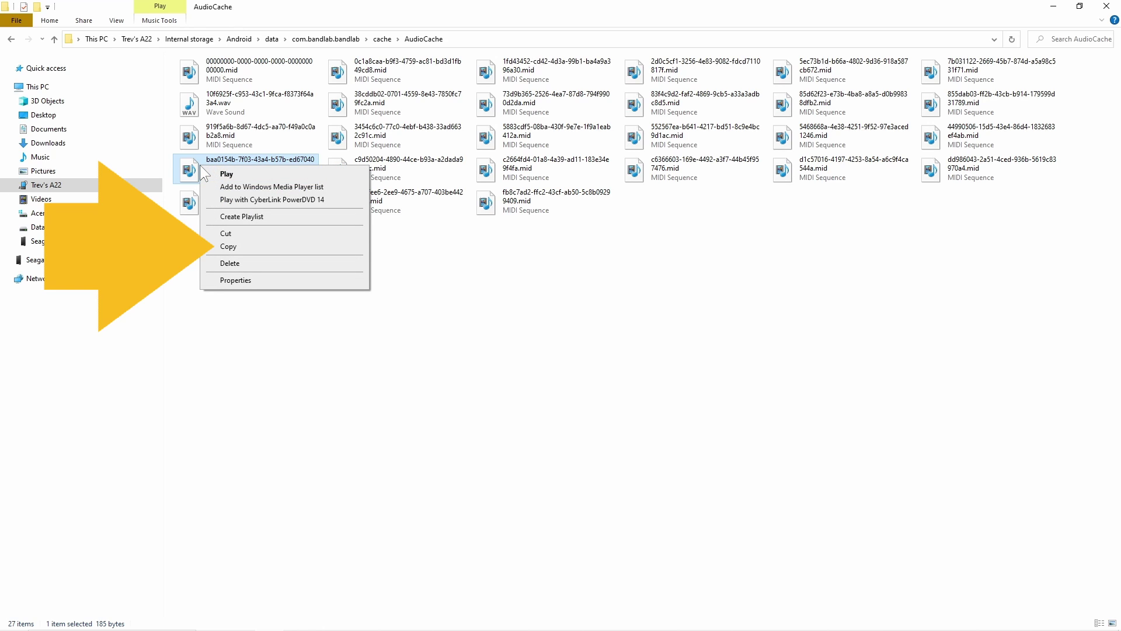
left_click(227, 247)
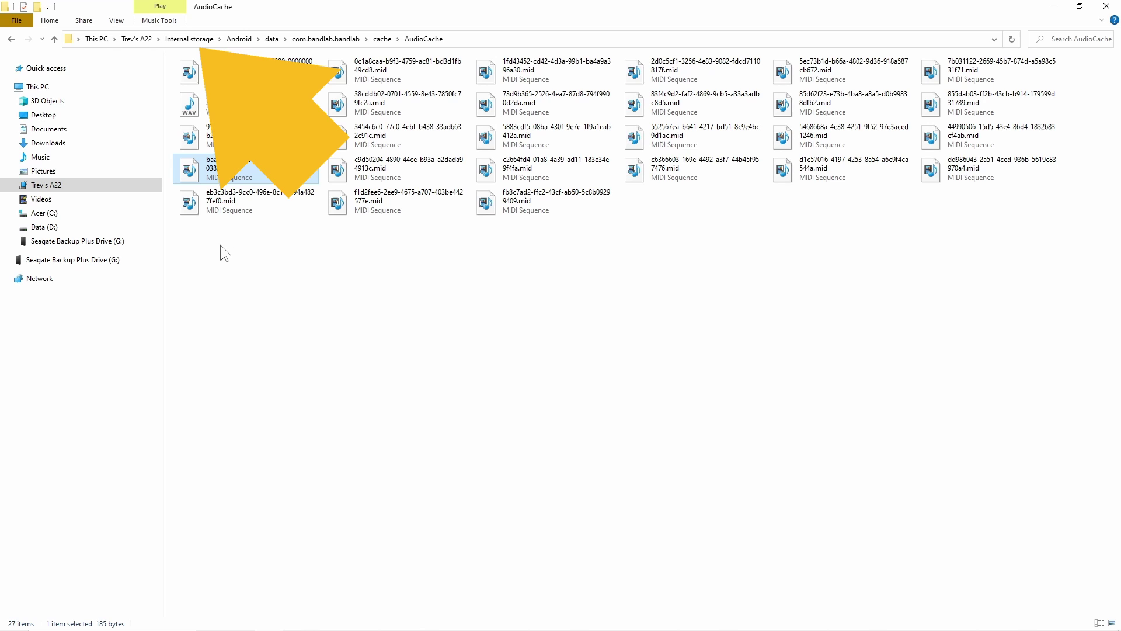
left_click(192, 39)
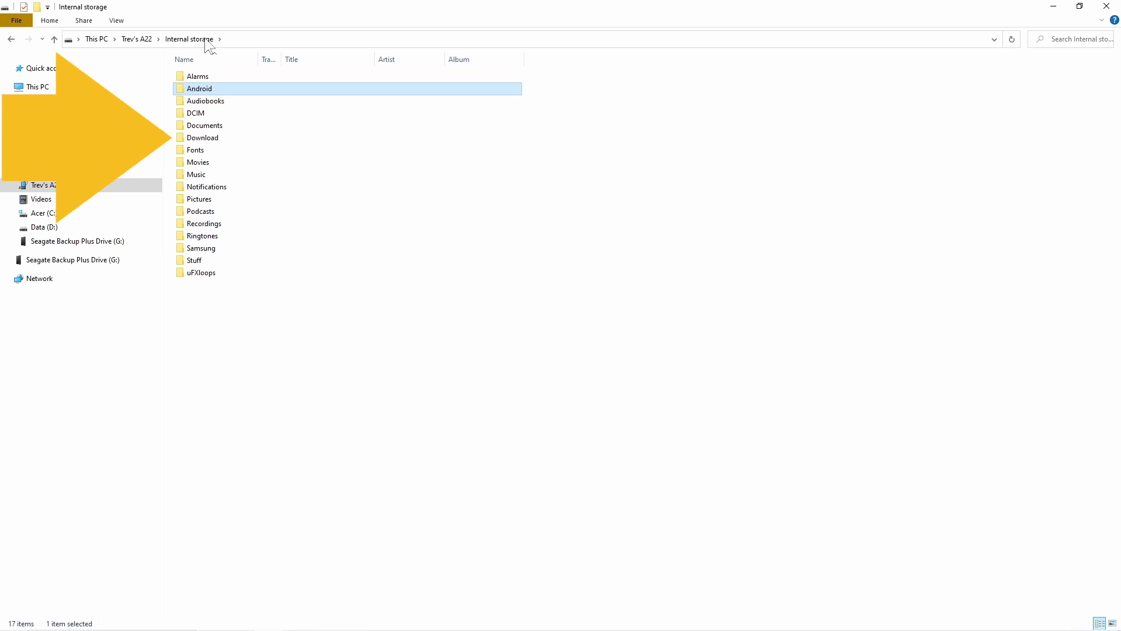
double_click(212, 138)
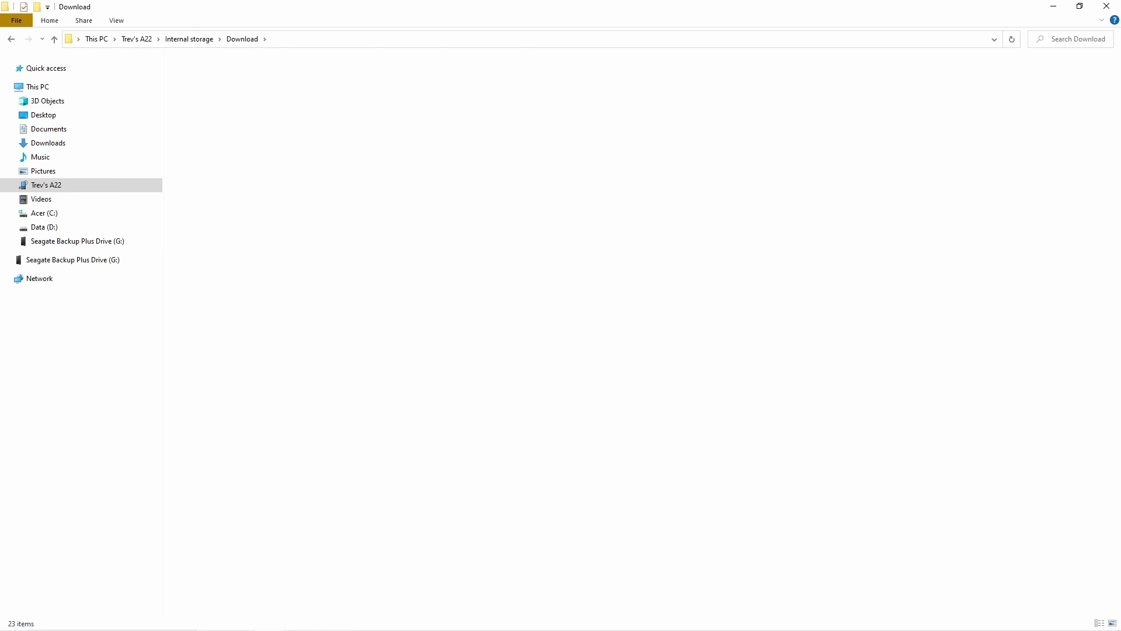
right_click(246, 239)
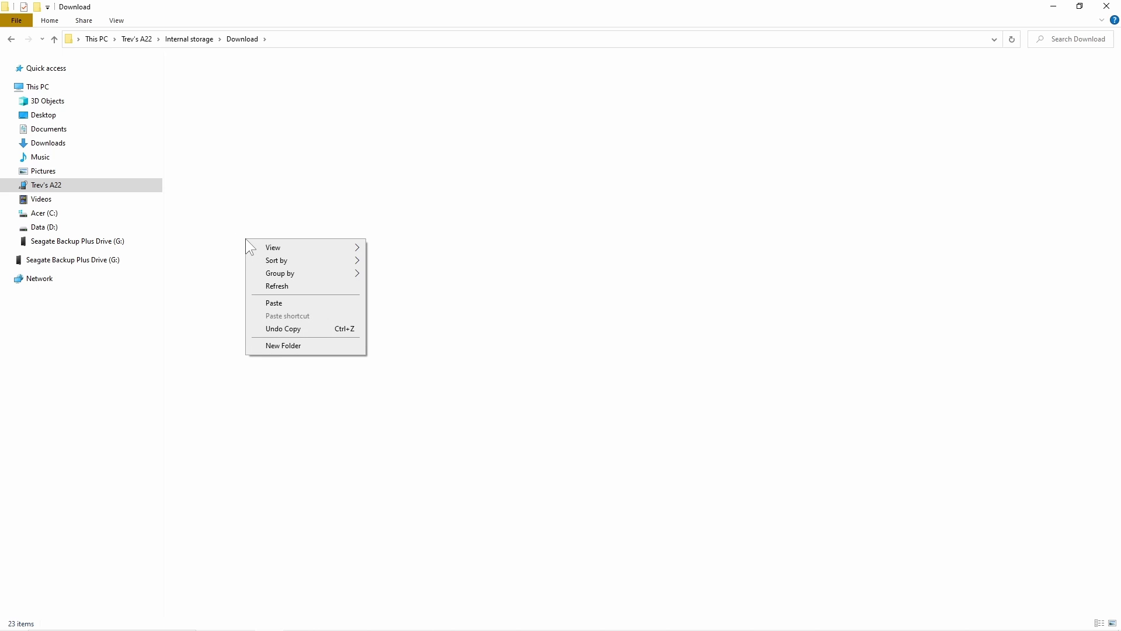
left_click(316, 302)
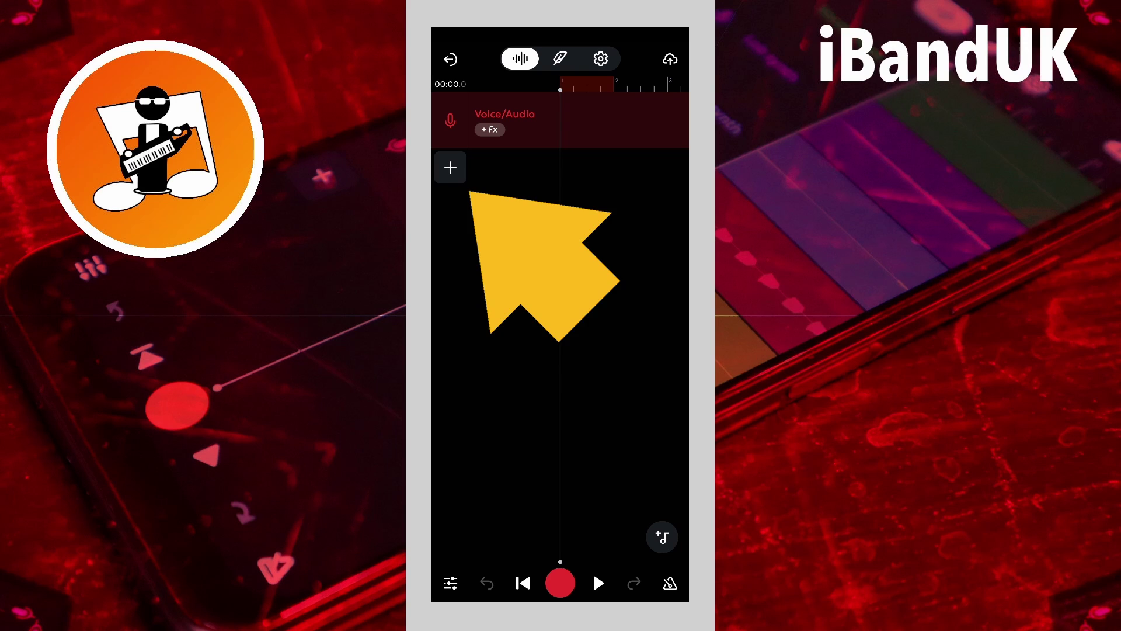
Import the recovered MIDI file from Downloads as a new track
left_click(449, 170)
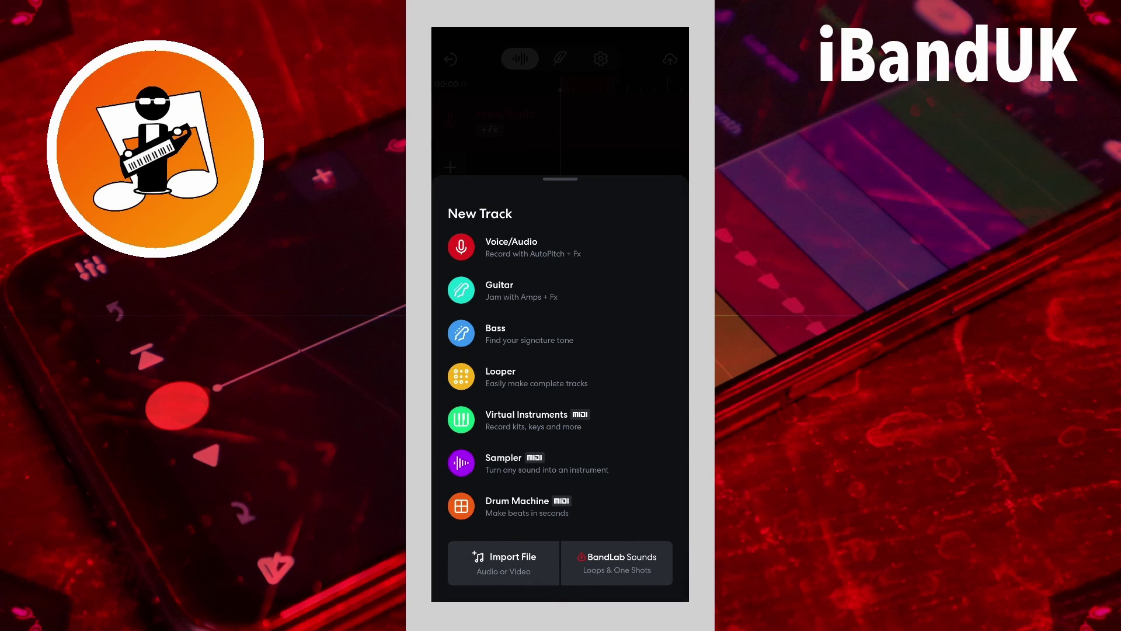
left_click(516, 569)
left_click(470, 91)
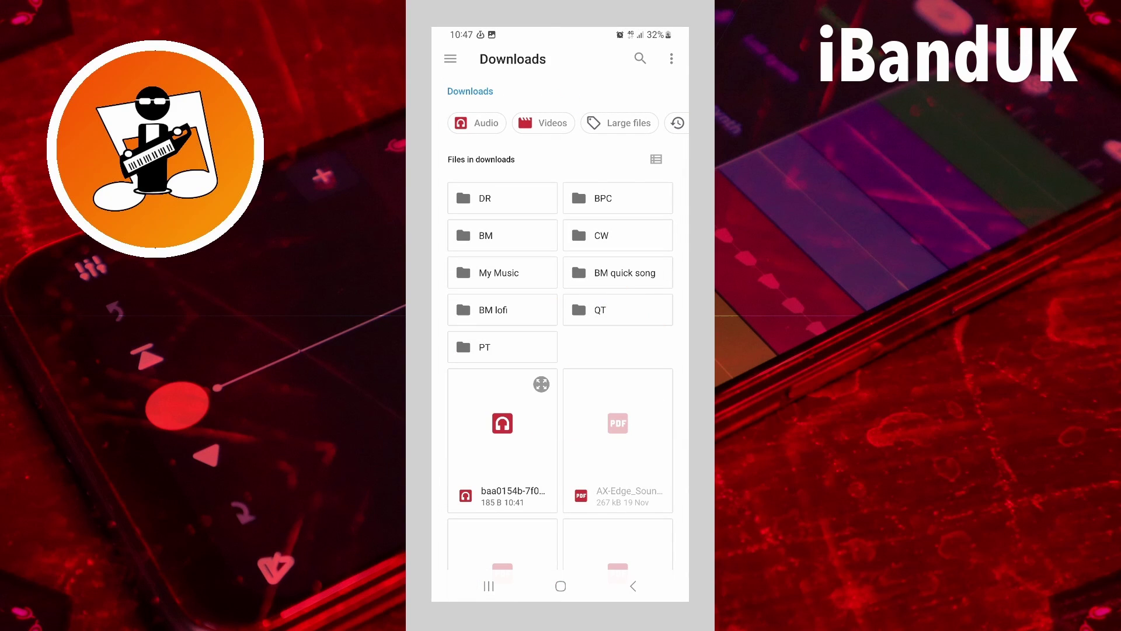
left_click(513, 432)
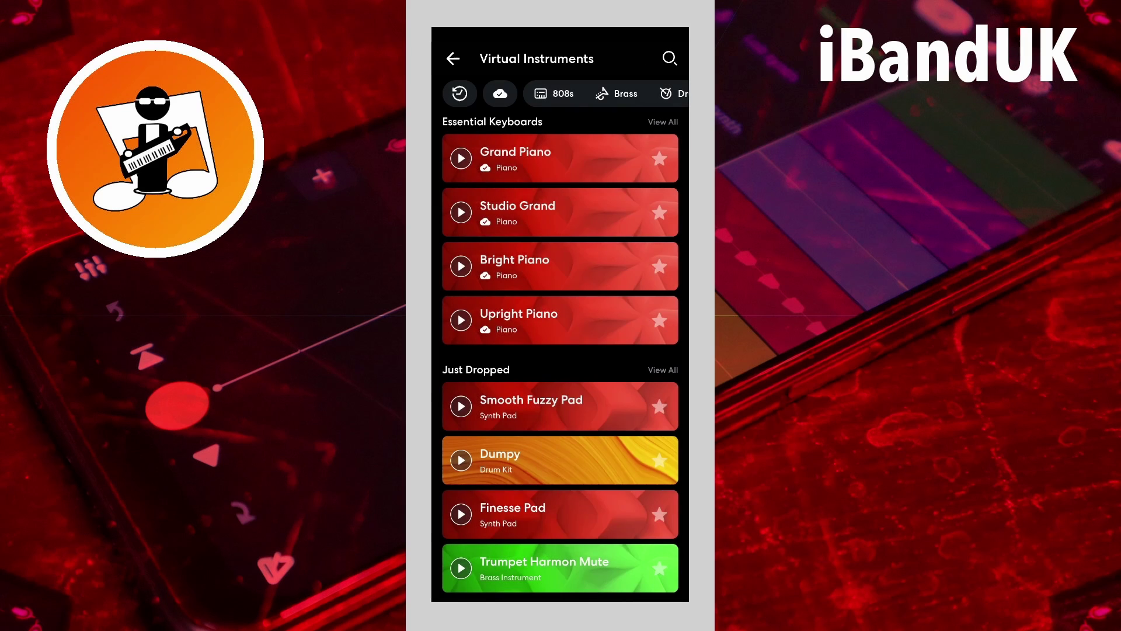
Assign the '62 P-Bass instrument from the Electric Basses category to the imported track
left_click_drag(643, 93, 467, 94)
left_click(536, 93)
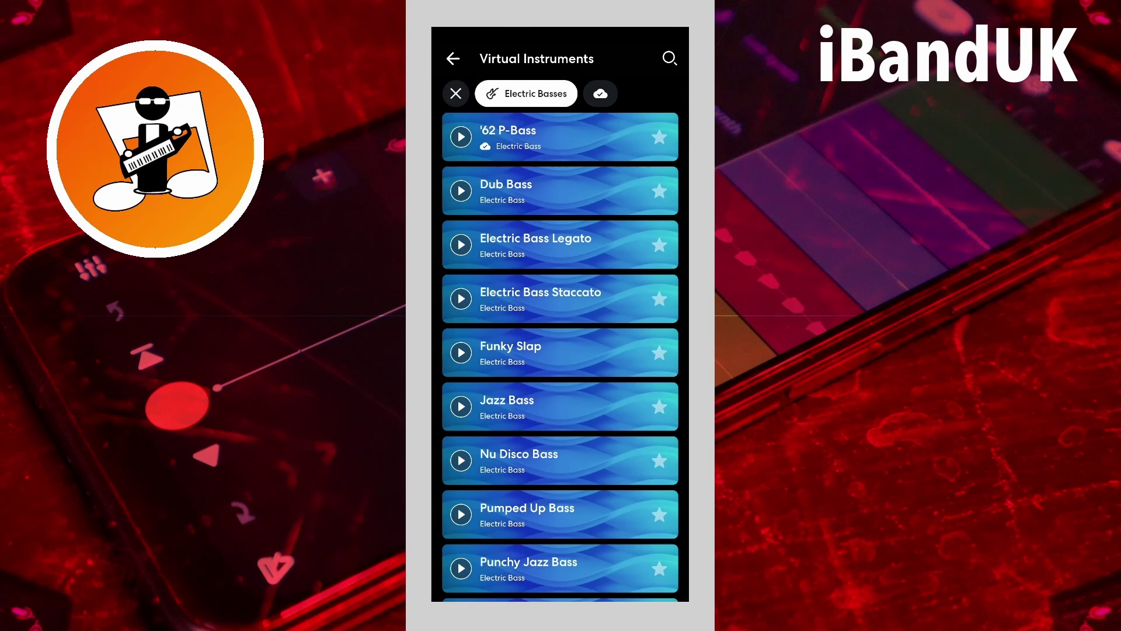
left_click(583, 136)
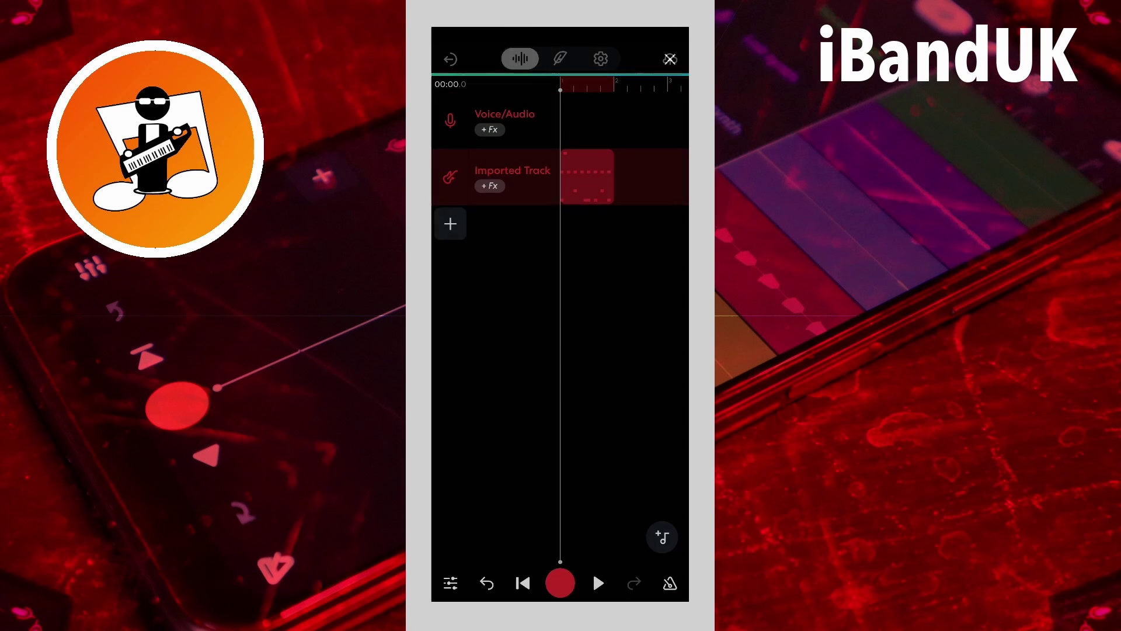